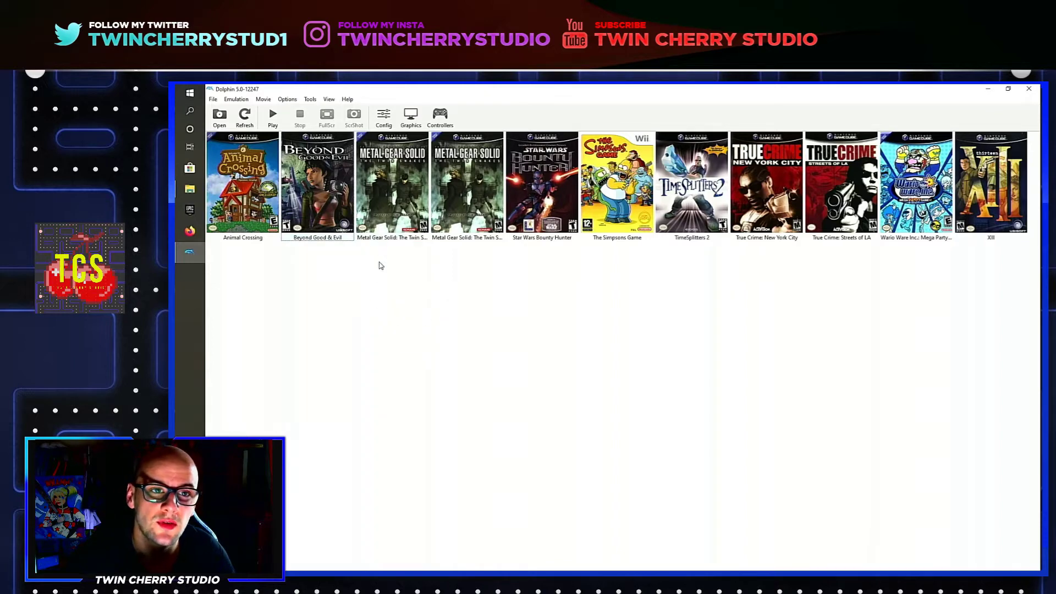
Switch the game list to detailed list view, then back to the covers grid.
{"action": "left_click", "coordinate": [330, 99]}
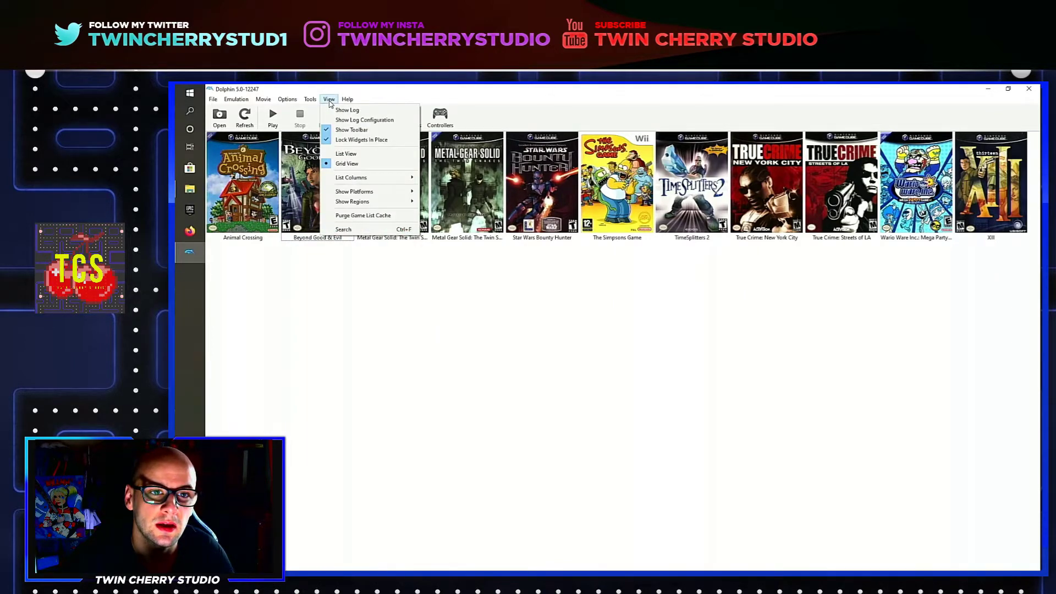
{"action": "left_click", "coordinate": [346, 154]}
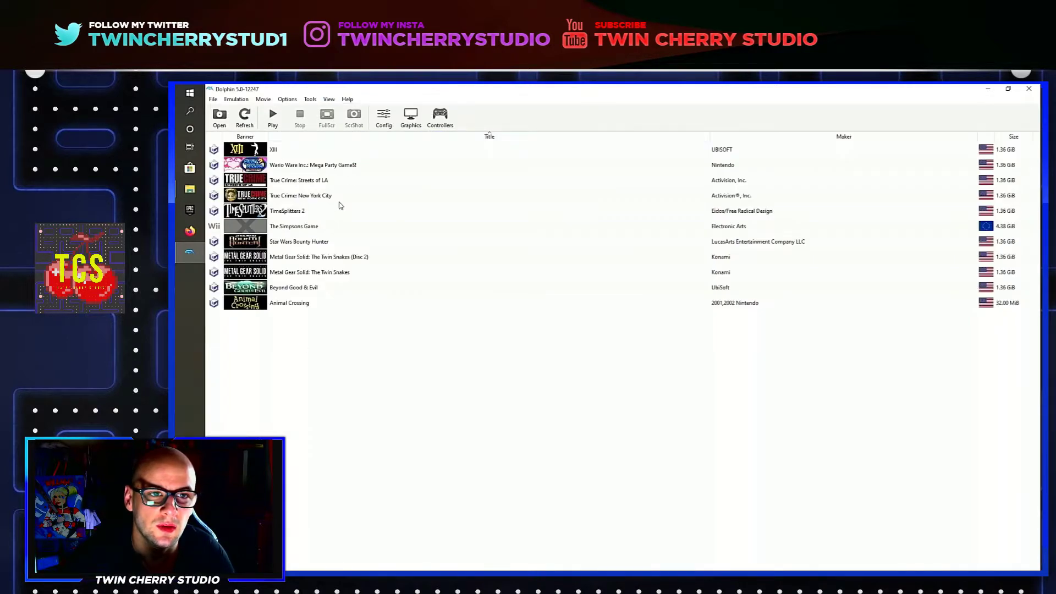
{"action": "left_click", "coordinate": [331, 100]}
{"action": "mouse_move", "coordinate": [347, 100]}
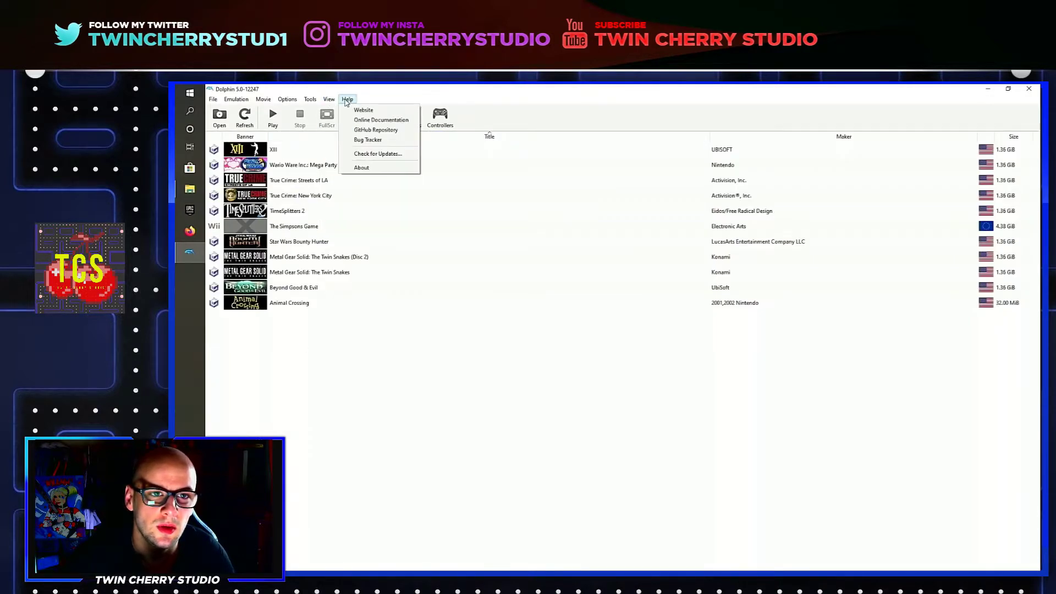
{"action": "left_click", "coordinate": [332, 163]}
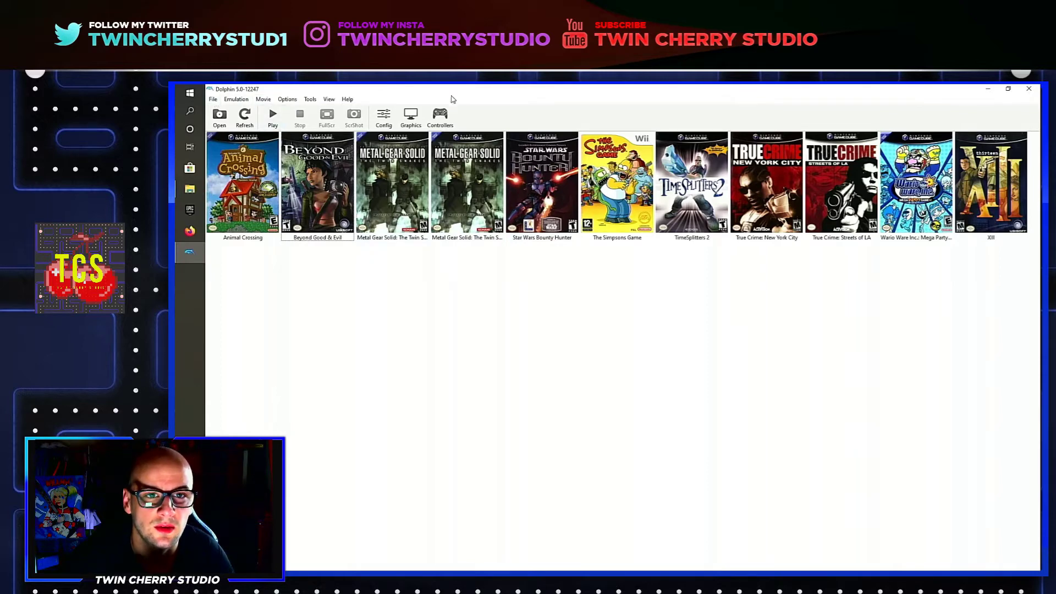
Turn off 'Download Game Covers from GameTDB.com' in the Interface settings.
{"action": "left_click", "coordinate": [384, 118]}
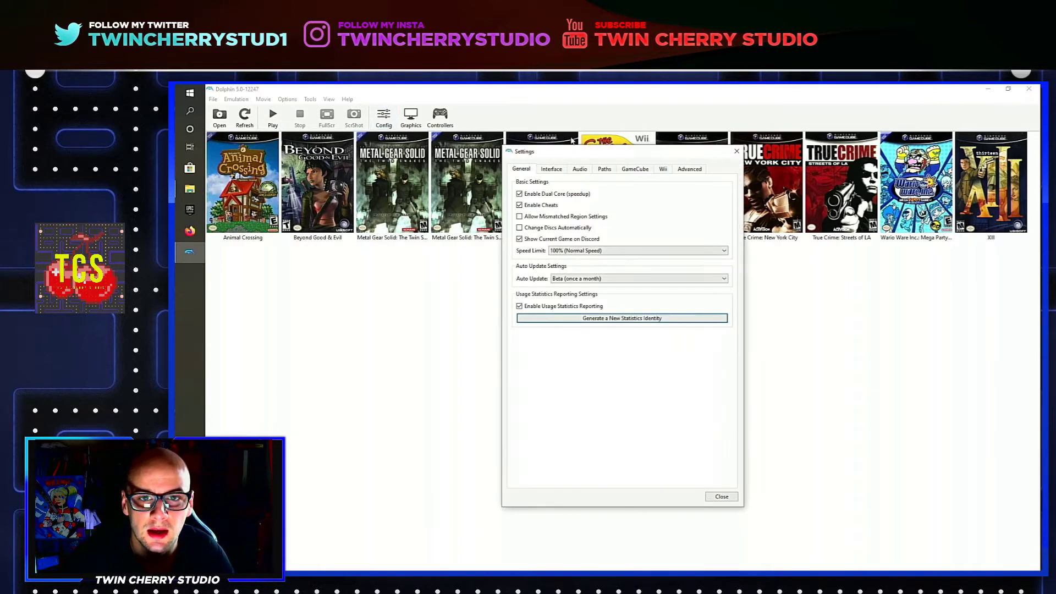
{"action": "left_click", "coordinate": [552, 169]}
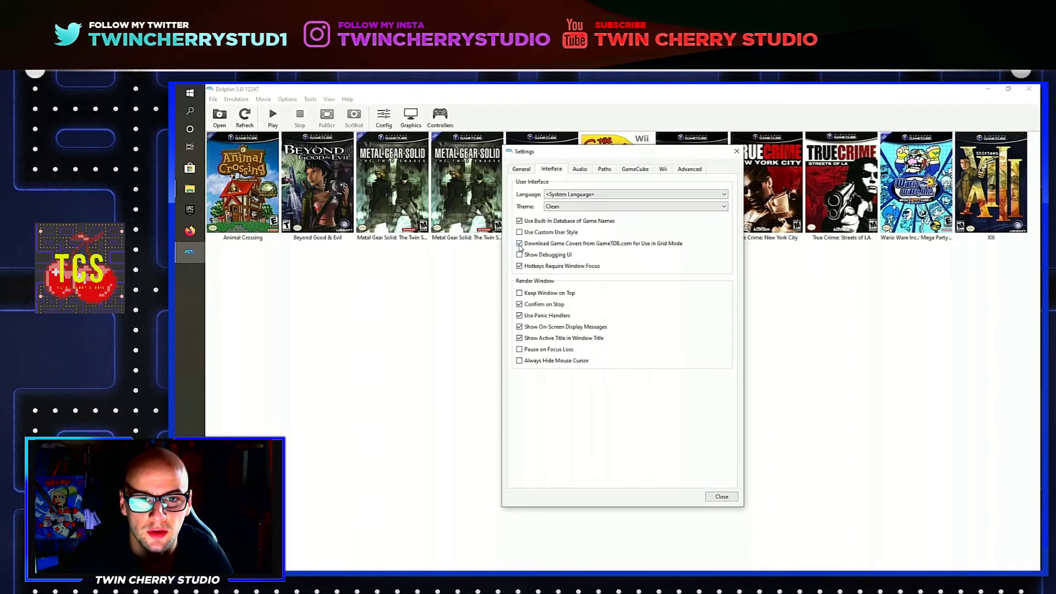
{"action": "left_click", "coordinate": [519, 246]}
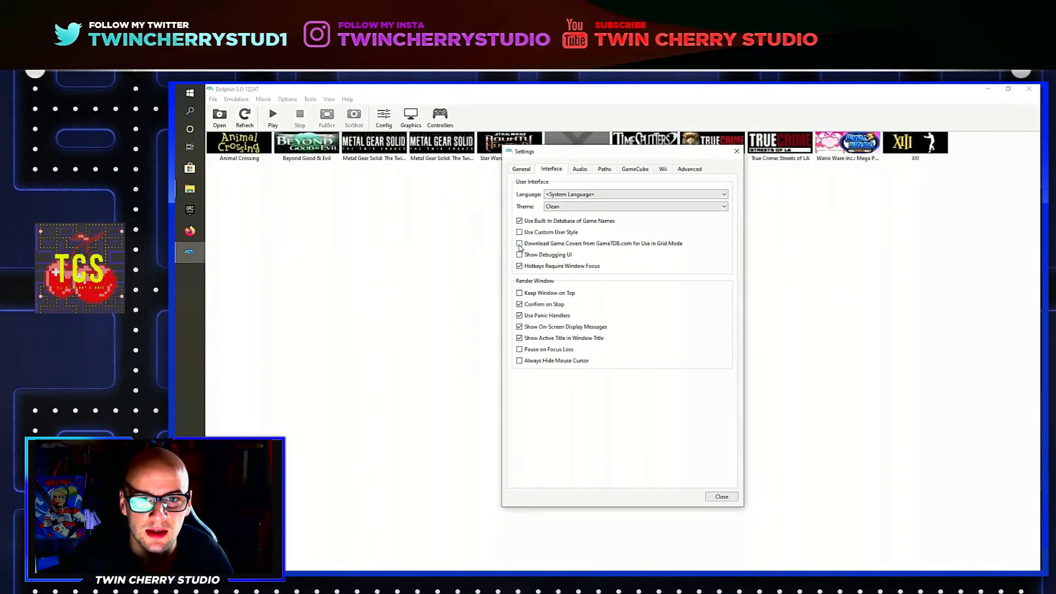
{"action": "left_click", "coordinate": [737, 151]}
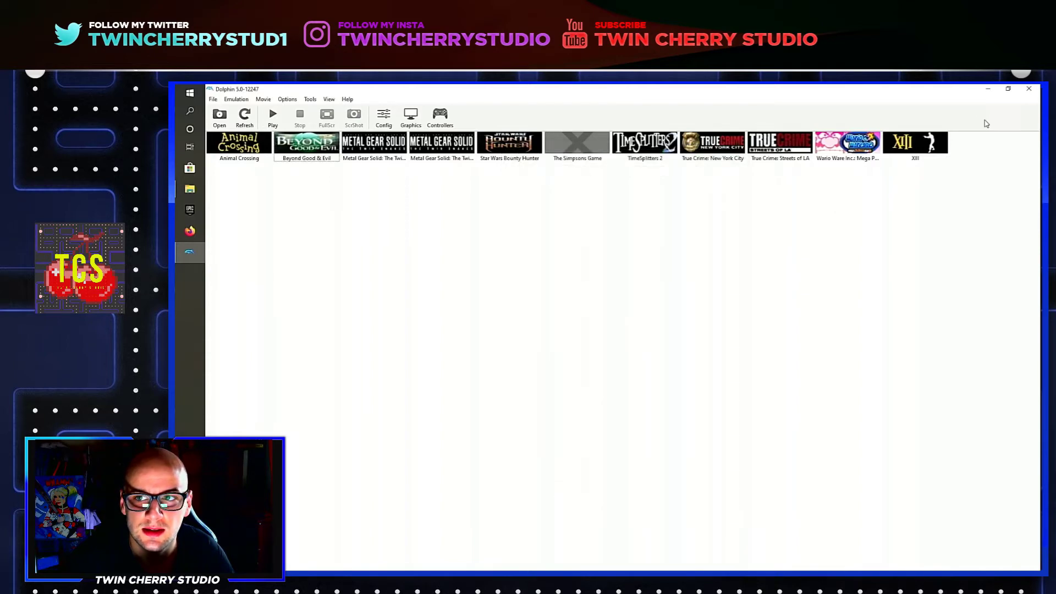
Browse the Emulation menu without choosing anything, then reopen the settings.
{"action": "left_click", "coordinate": [235, 100]}
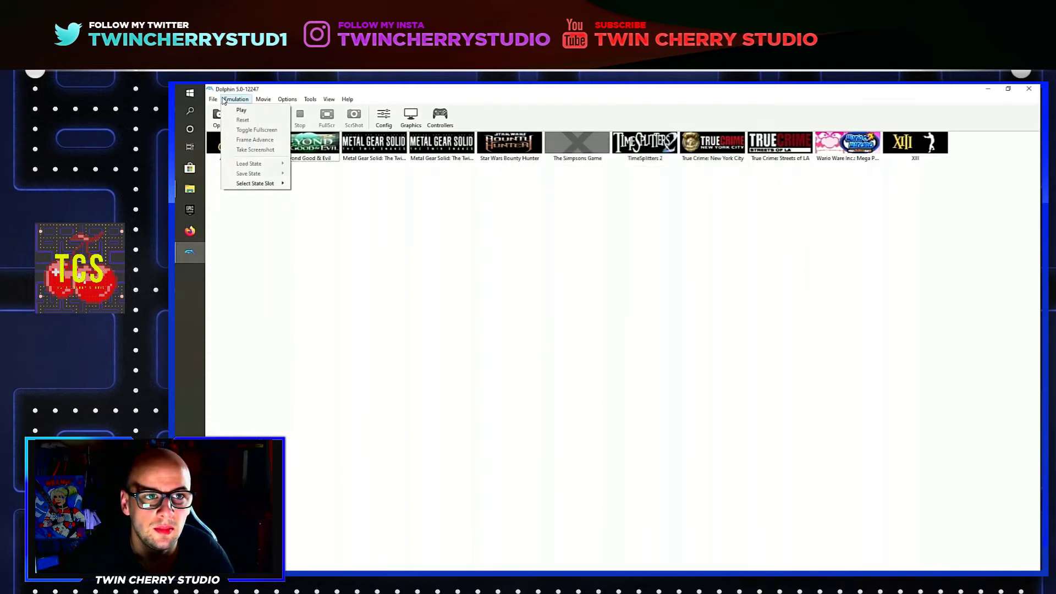
{"action": "left_click", "coordinate": [478, 112]}
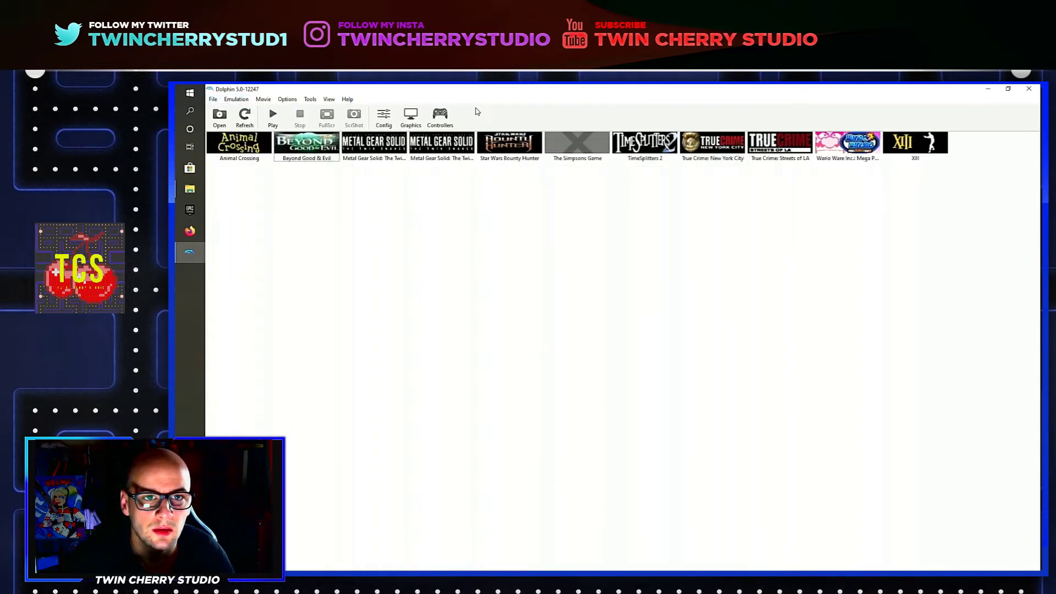
{"action": "left_click", "coordinate": [388, 117]}
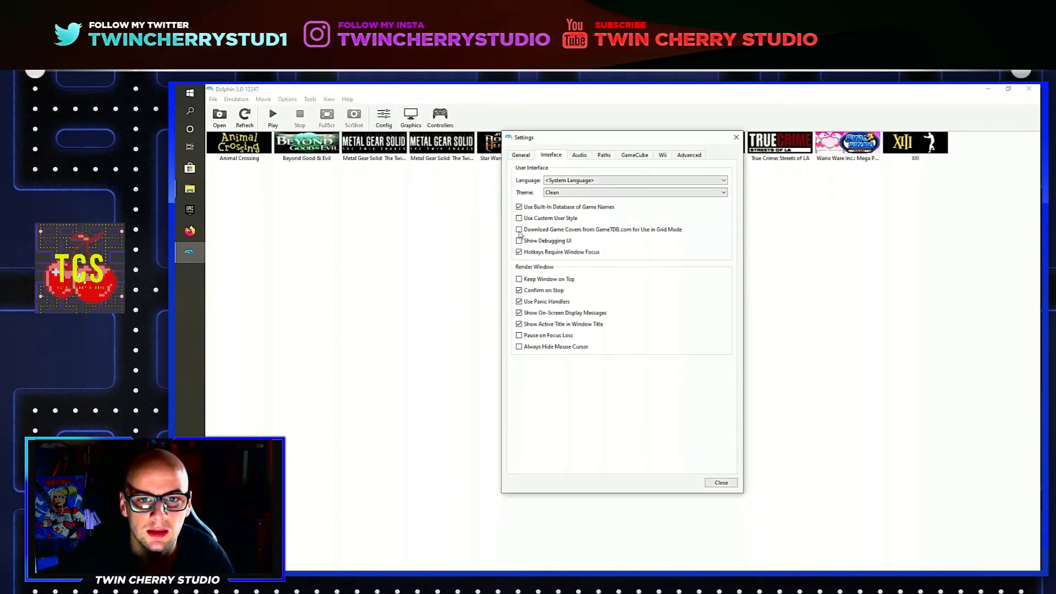
Re-enable 'Download Game Covers from GameTDB.com' and close the settings.
{"action": "left_click", "coordinate": [519, 230]}
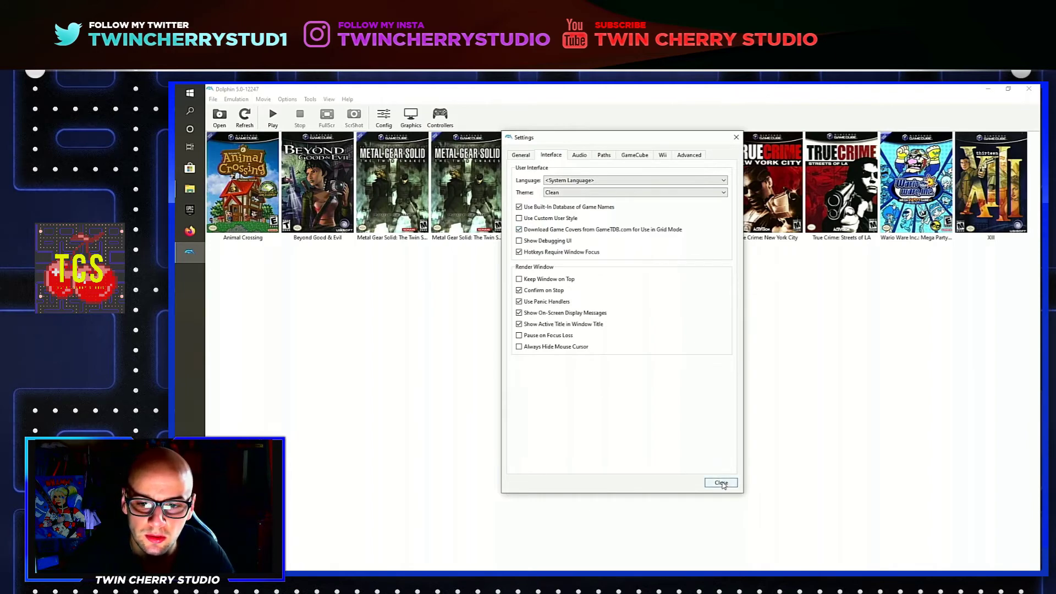
{"action": "left_click", "coordinate": [721, 482]}
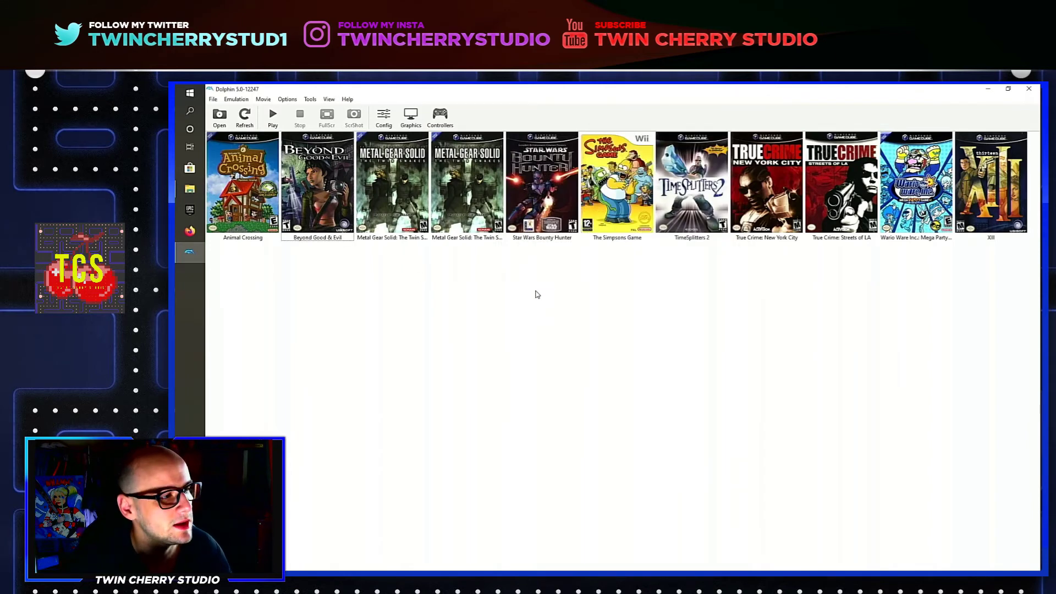